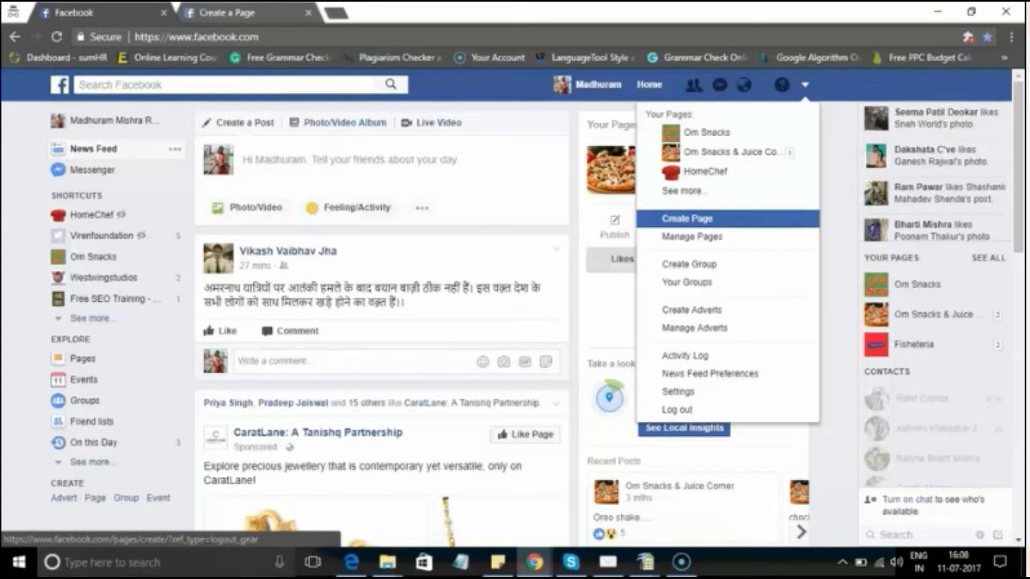
Start creating a new Page of the Entertainment type and set its category to Festival
{"action": "left_click", "coordinate": [686, 218]}
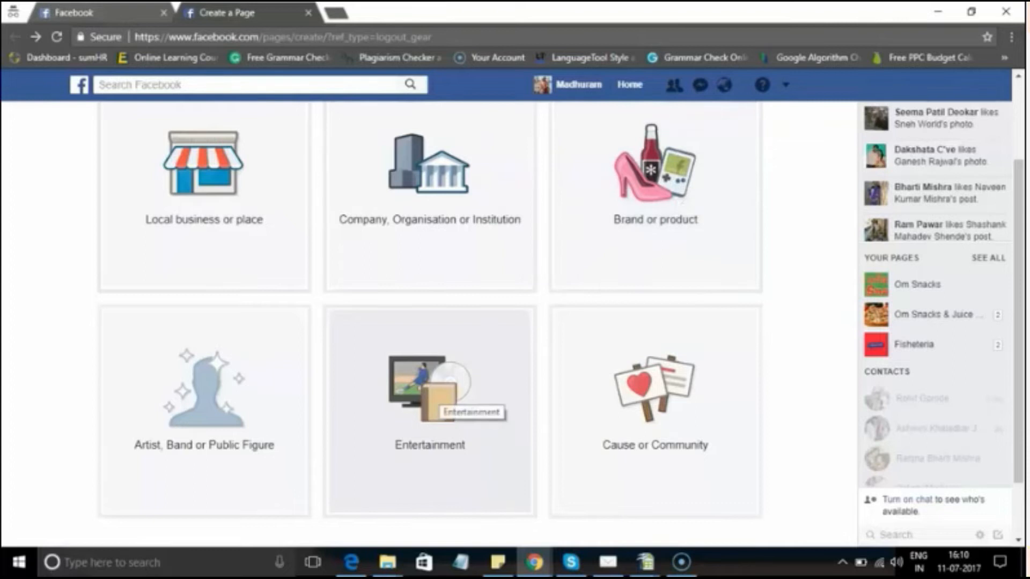
{"action": "left_click", "coordinate": [436, 398]}
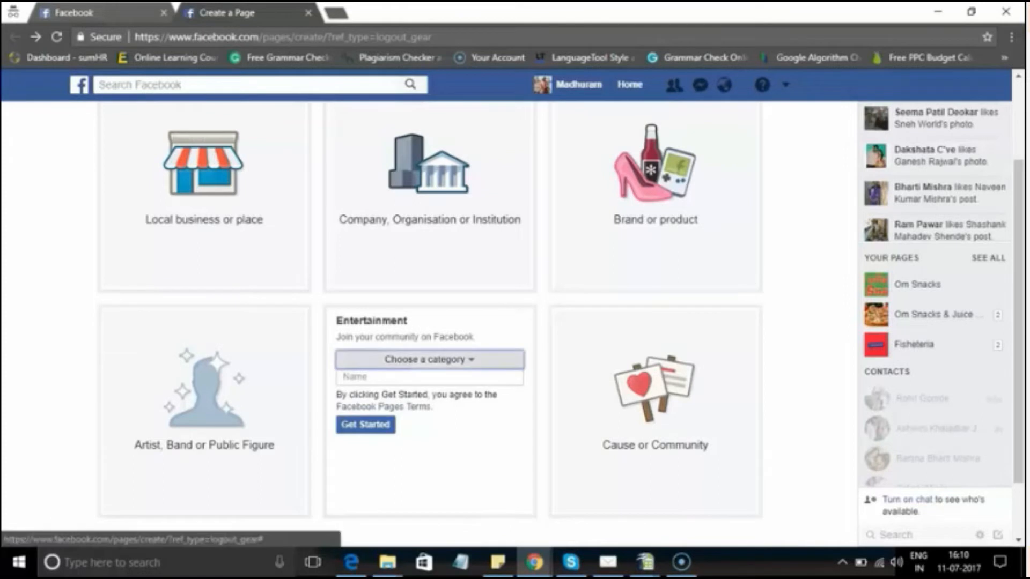
{"action": "left_click", "coordinate": [425, 360]}
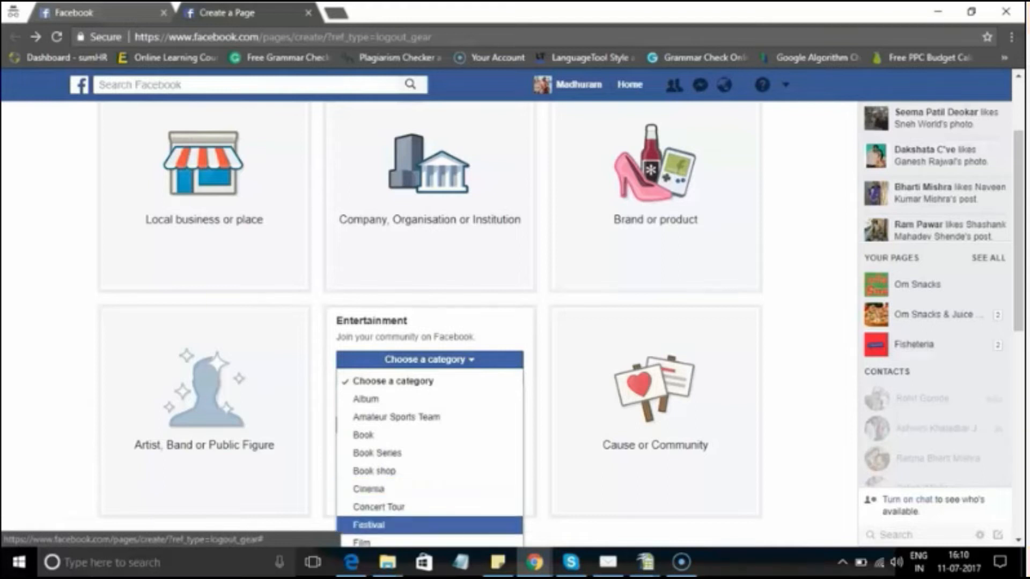
{"action": "key", "text": "Return"}
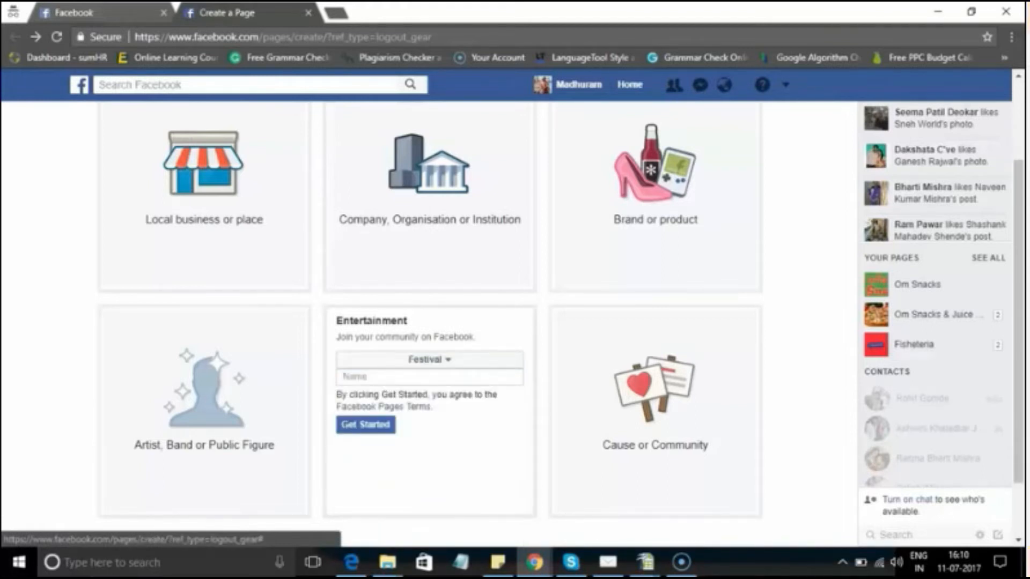
Enter Example as the name of the Entertainment page and try to create it
{"action": "left_click", "coordinate": [376, 377]}
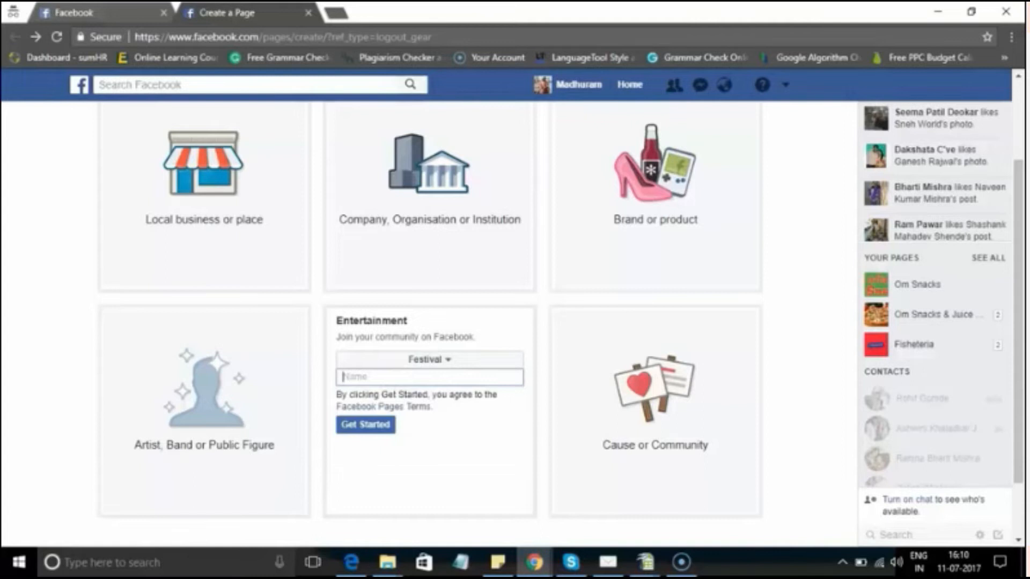
{"action": "type", "text": "example"}
{"action": "key", "text": "Left"}
{"action": "key", "text": "Left"}
{"action": "key", "text": "Left"}
{"action": "key", "text": "Left"}
{"action": "key", "text": "Left"}
{"action": "key", "text": "Left"}
{"action": "key", "text": "BackSpace"}
{"action": "type", "text": "E"}
{"action": "key", "text": "BackSpace"}
{"action": "type", "text": "E"}
{"action": "left_click", "coordinate": [372, 426]}
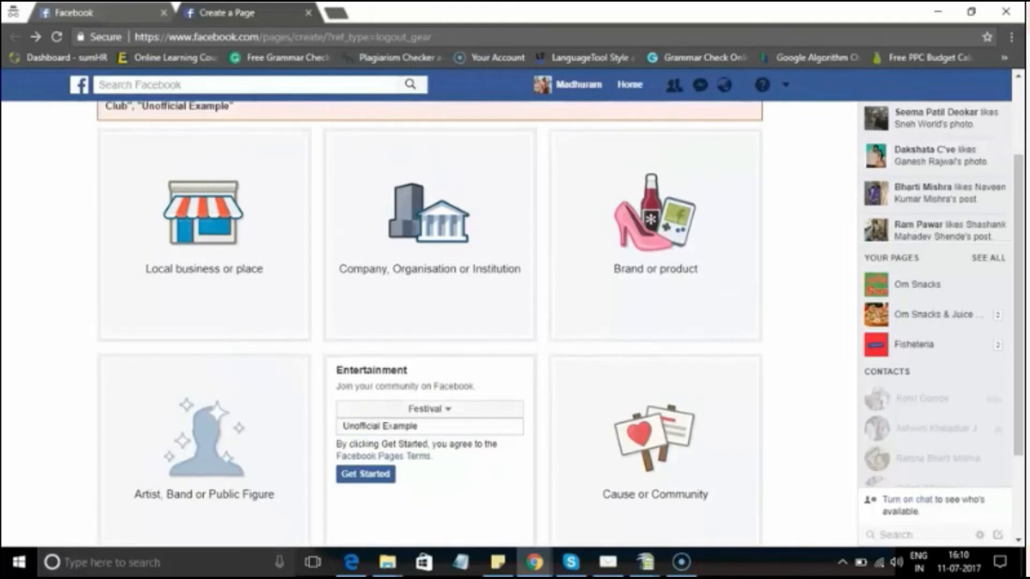
Remove the space from the suggested page name so it reads UnofficialExample, and create the page
{"action": "scroll", "coordinate": [376, 402], "scroll_direction": "up", "scroll_amount": 1}
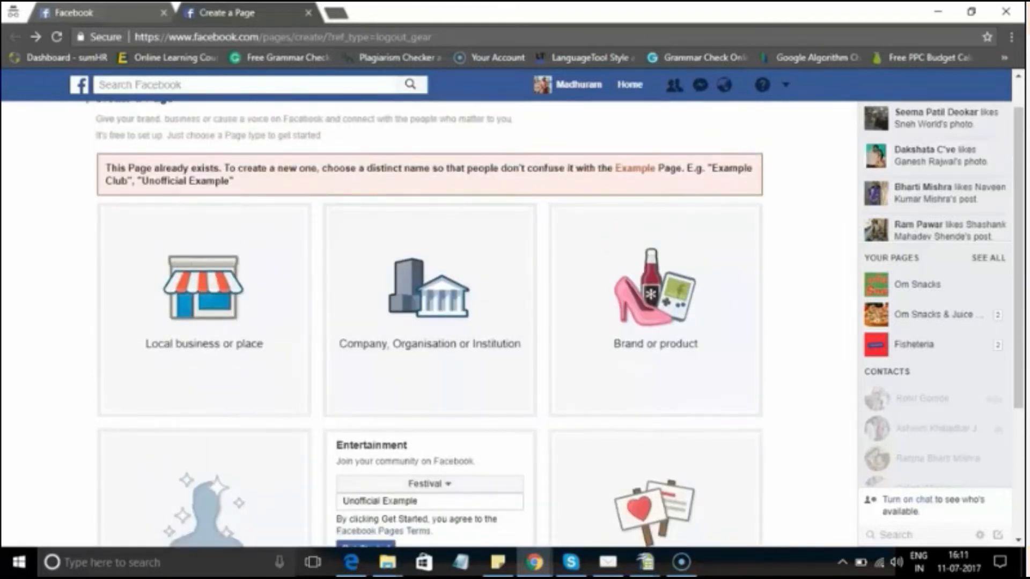
{"action": "scroll", "coordinate": [429, 322], "scroll_direction": "down", "scroll_amount": 3}
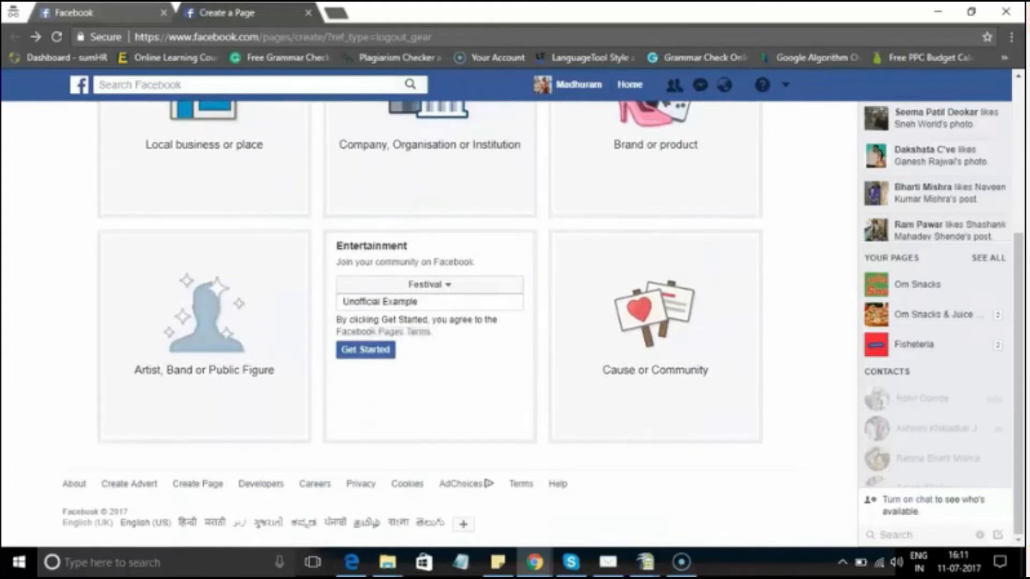
{"action": "left_click", "coordinate": [383, 302]}
{"action": "key", "text": "BackSpace"}
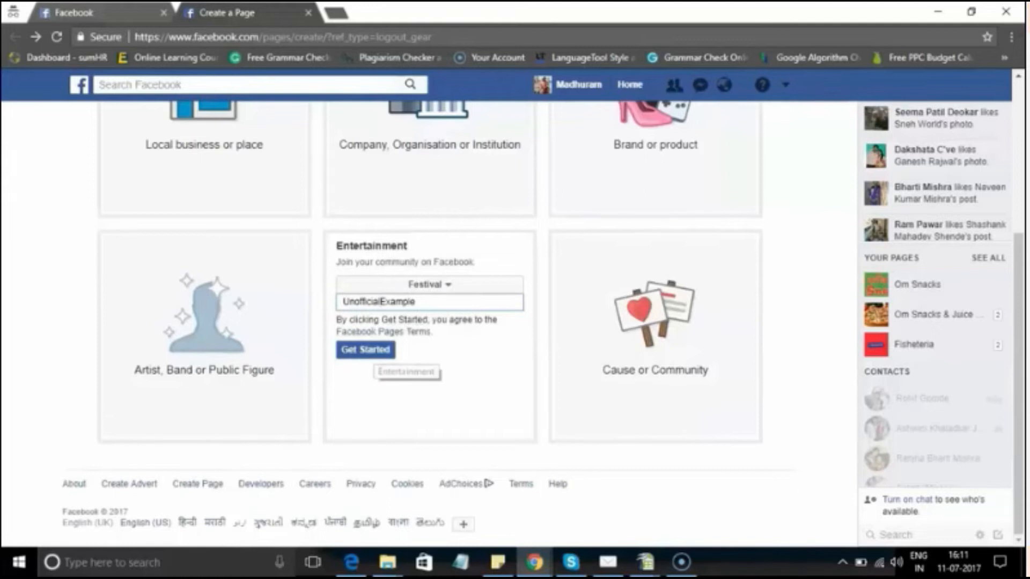
{"action": "left_click", "coordinate": [366, 350]}
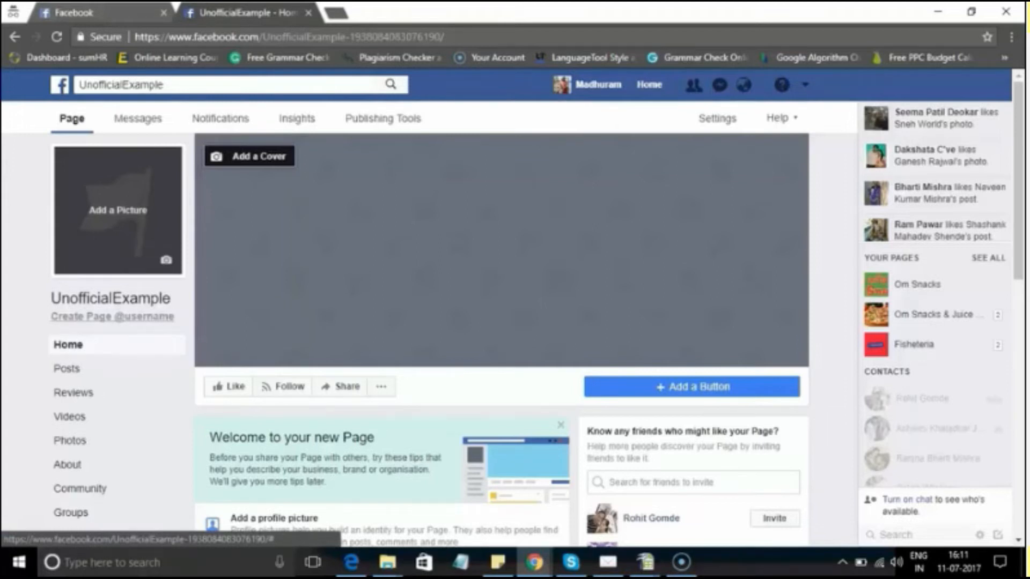
Open the new page's About section and examine its general, contact and additional info fields, including the Page ID
{"action": "scroll", "coordinate": [501, 322], "scroll_direction": "down", "scroll_amount": 3}
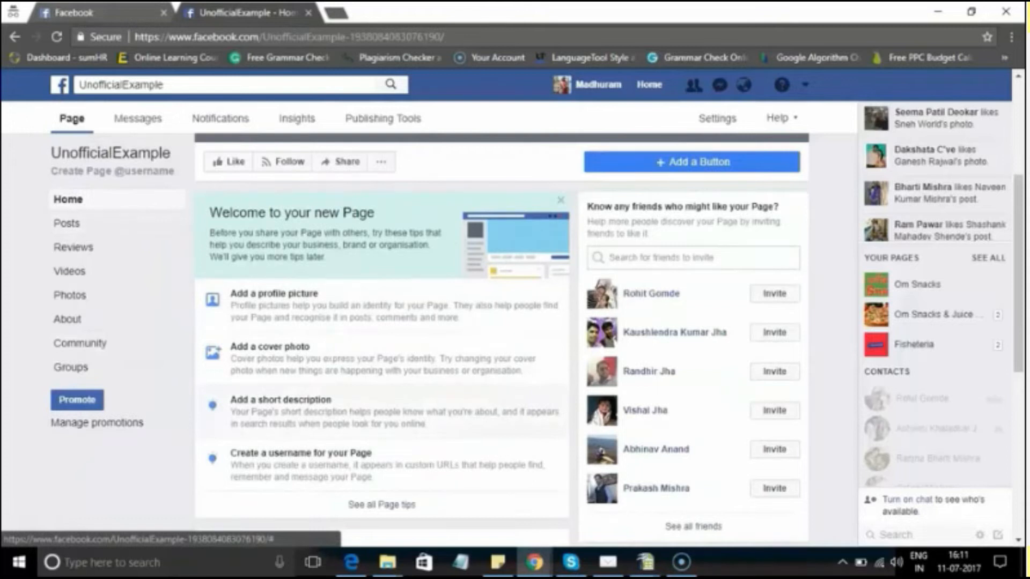
{"action": "left_click", "coordinate": [68, 319]}
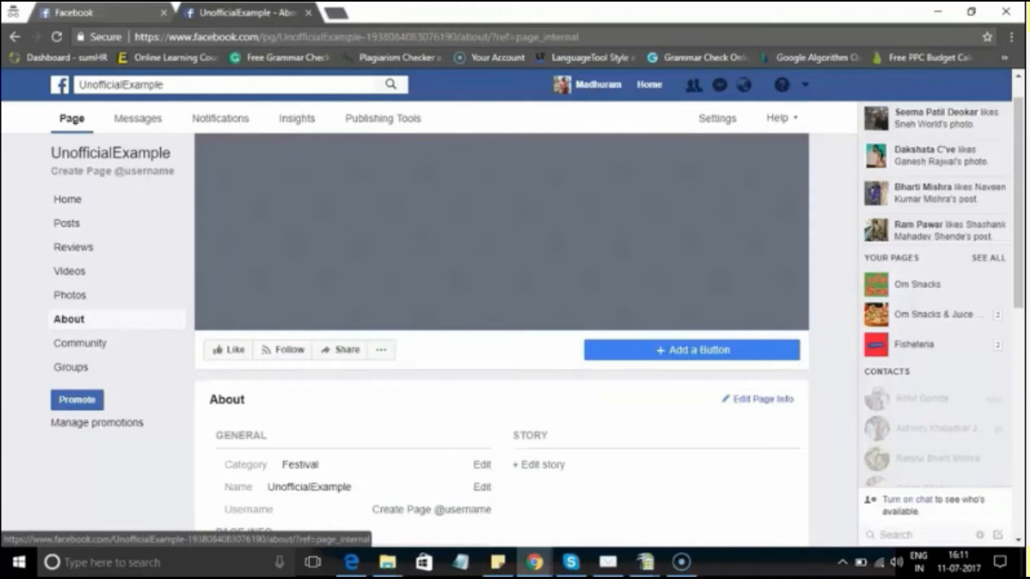
{"action": "scroll", "coordinate": [501, 322], "scroll_direction": "down", "scroll_amount": 3}
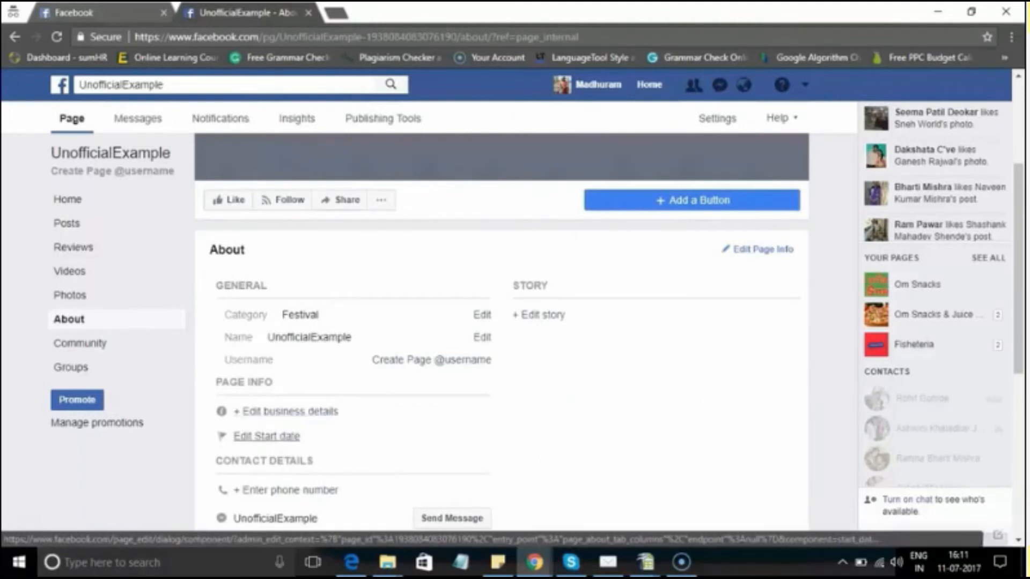
{"action": "scroll", "coordinate": [266, 436], "scroll_direction": "down", "scroll_amount": 1}
{"action": "scroll", "coordinate": [284, 415], "scroll_direction": "down", "scroll_amount": 1}
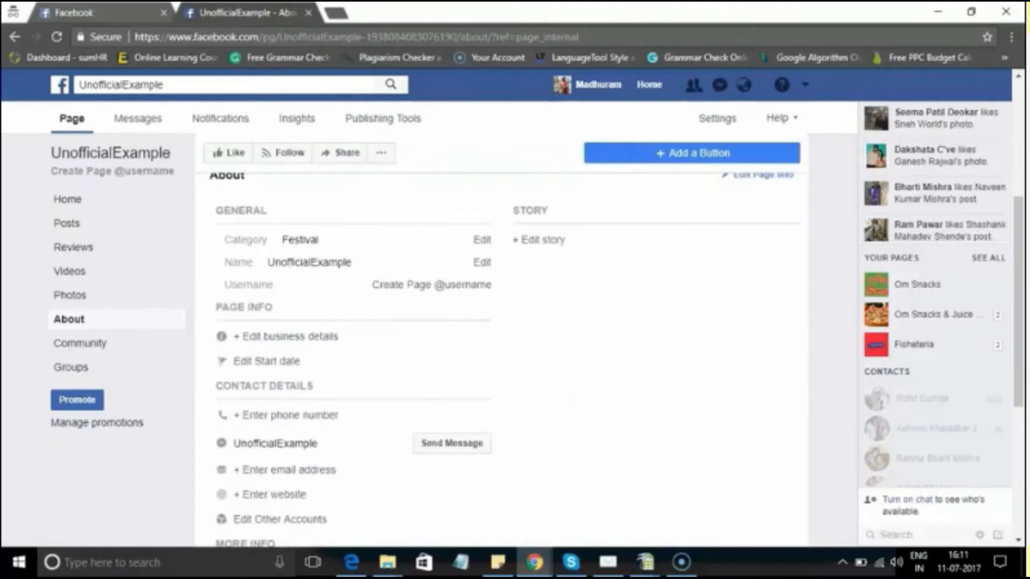
{"action": "scroll", "coordinate": [284, 417], "scroll_direction": "down", "scroll_amount": 2}
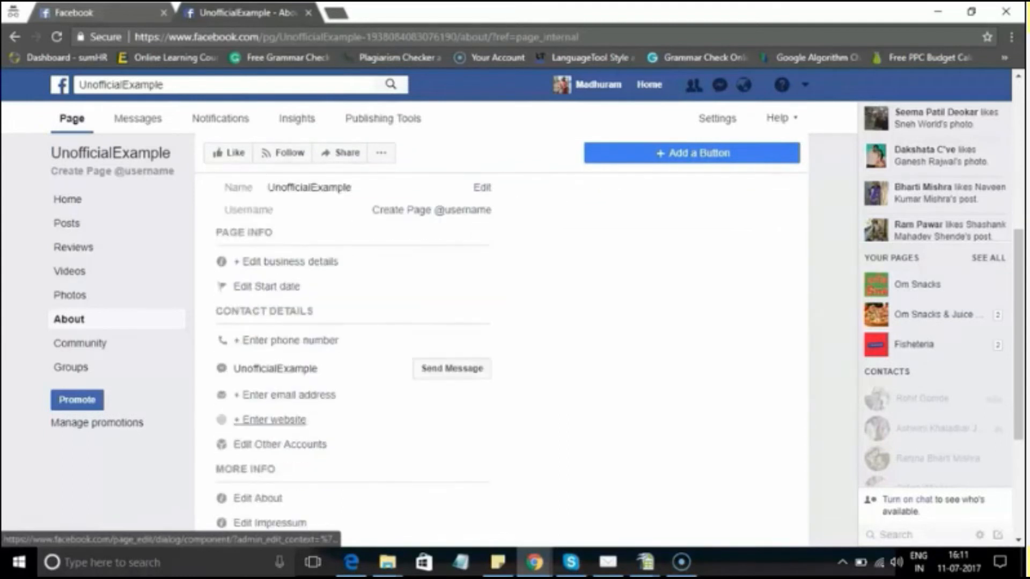
{"action": "scroll", "coordinate": [284, 418], "scroll_direction": "down", "scroll_amount": 4}
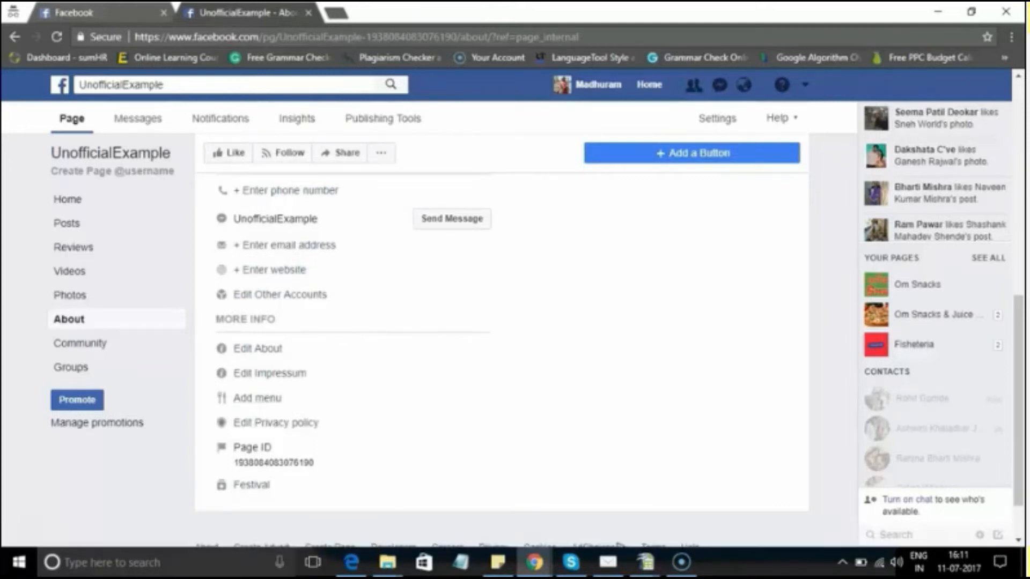
{"action": "left_click_drag", "start_coordinate": [233, 447], "coordinate": [315, 462]}
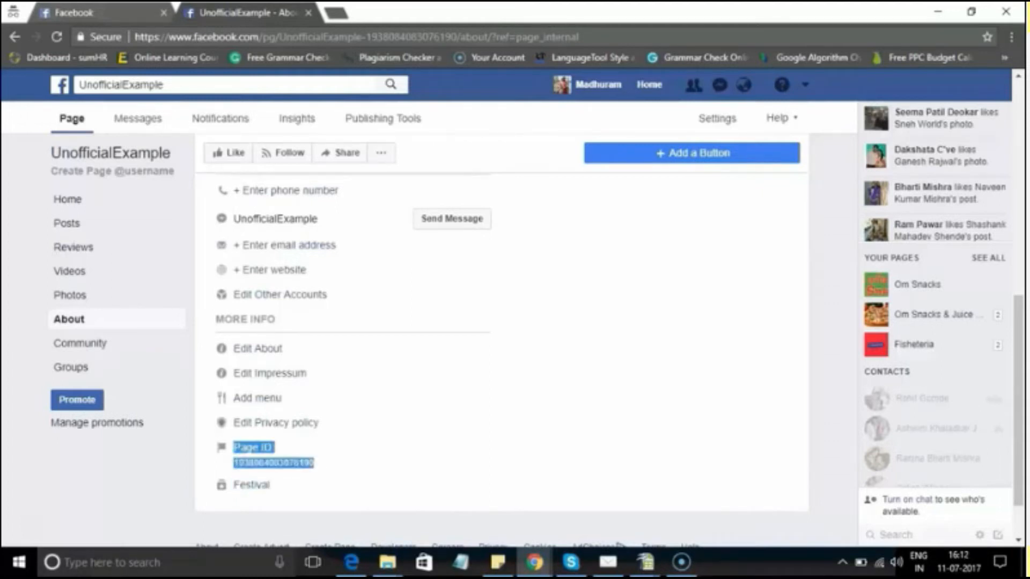
{"action": "left_click", "coordinate": [316, 462]}
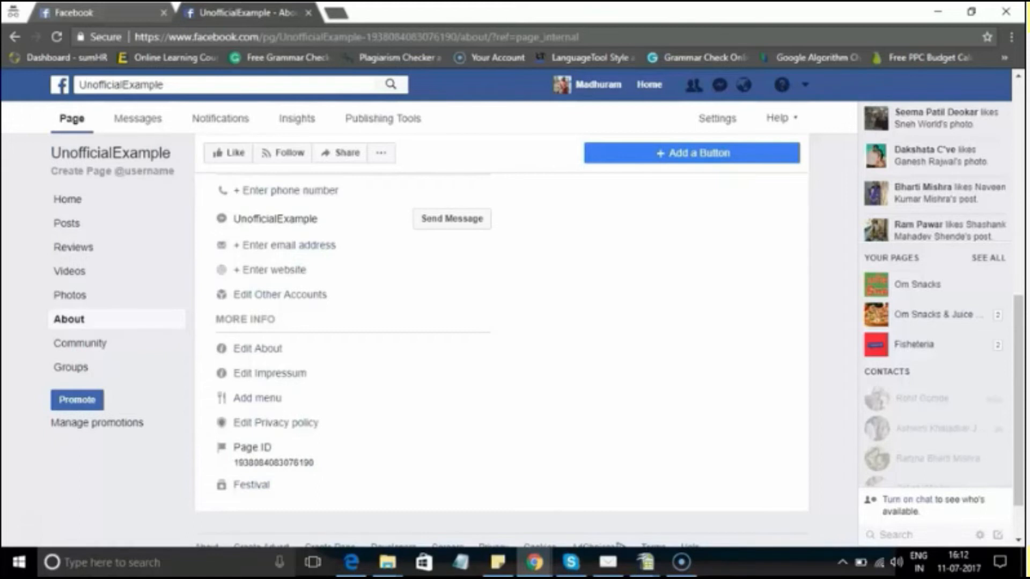
Open the description editor for the page's story and close it without saving
{"action": "scroll", "coordinate": [502, 338], "scroll_direction": "up", "scroll_amount": 5}
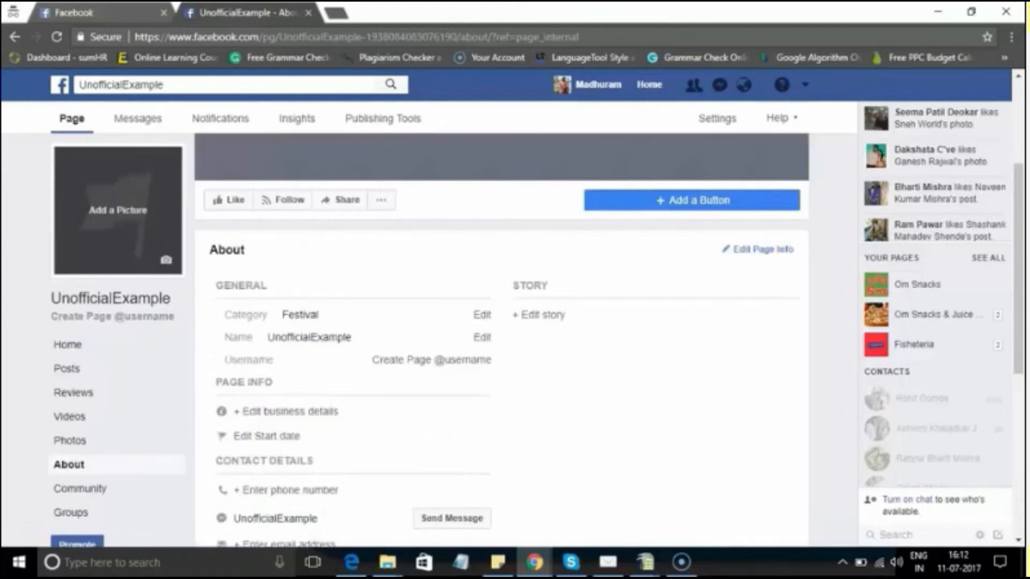
{"action": "left_click", "coordinate": [541, 315]}
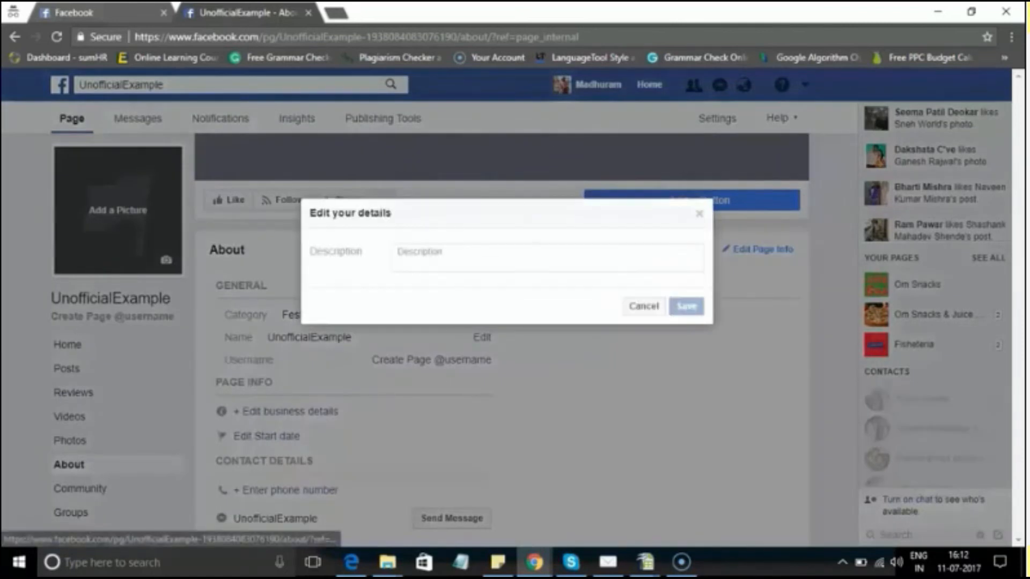
{"action": "left_click", "coordinate": [644, 306]}
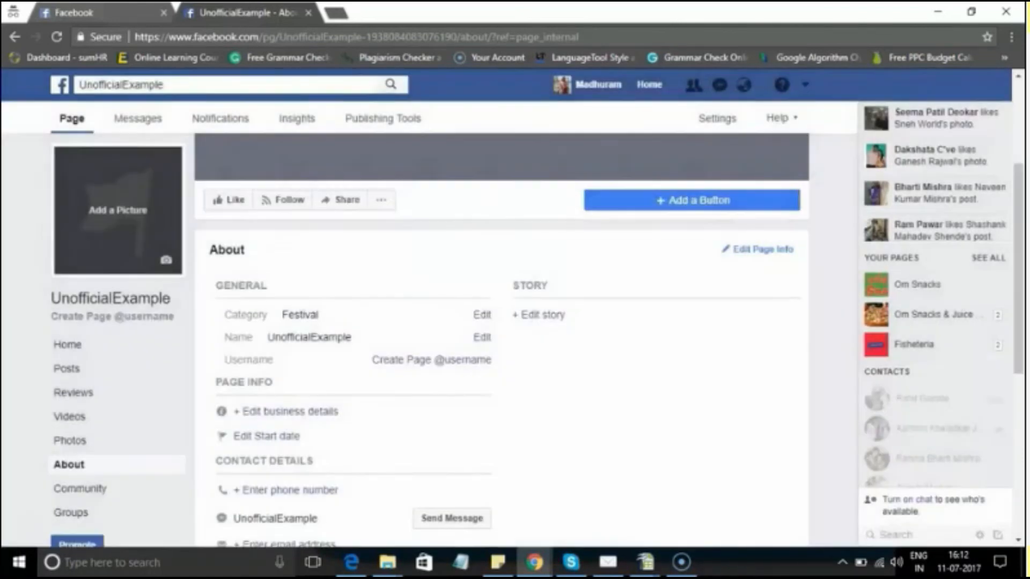